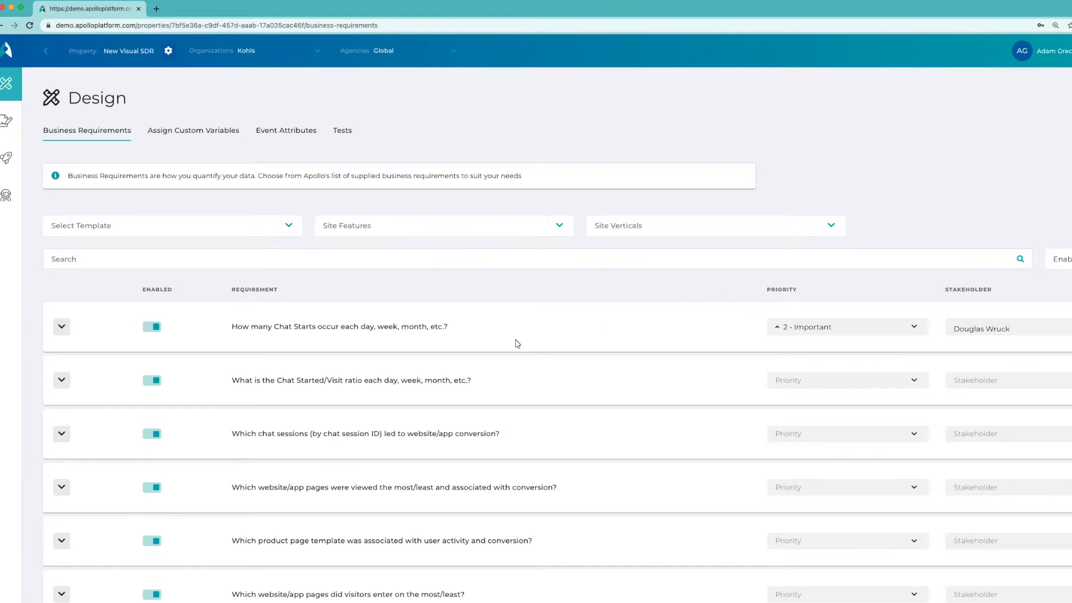
# Review the business requirements list in Design, the data layer specification in Document and the builds in Deploy.
pyautogui.scroll(-10, 522, 337)
pyautogui.scroll(-7, 522, 339)
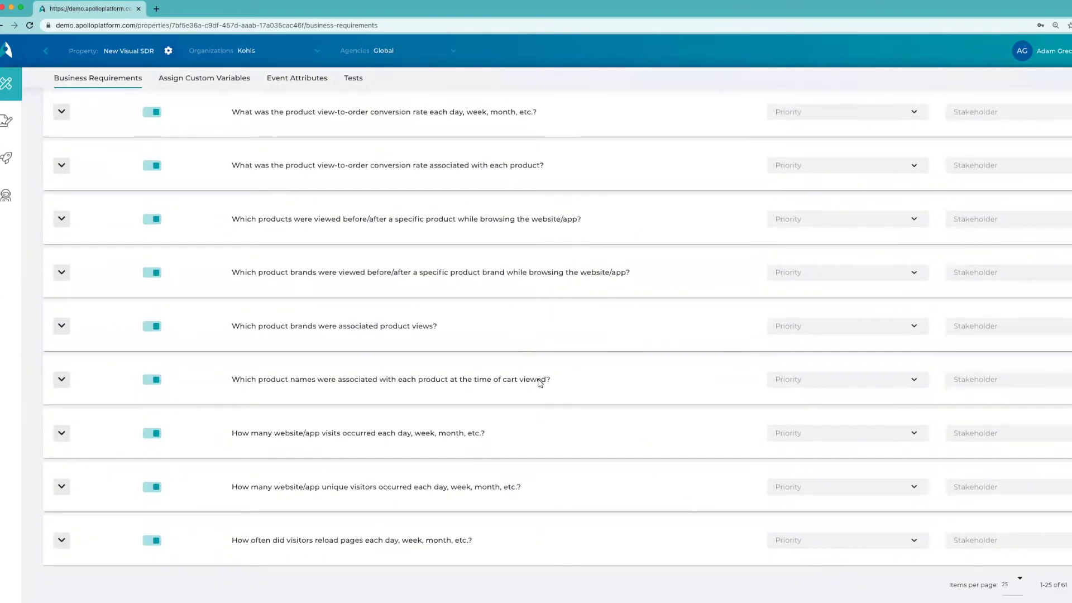
pyautogui.scroll(6, 514, 342)
pyautogui.scroll(11, 516, 346)
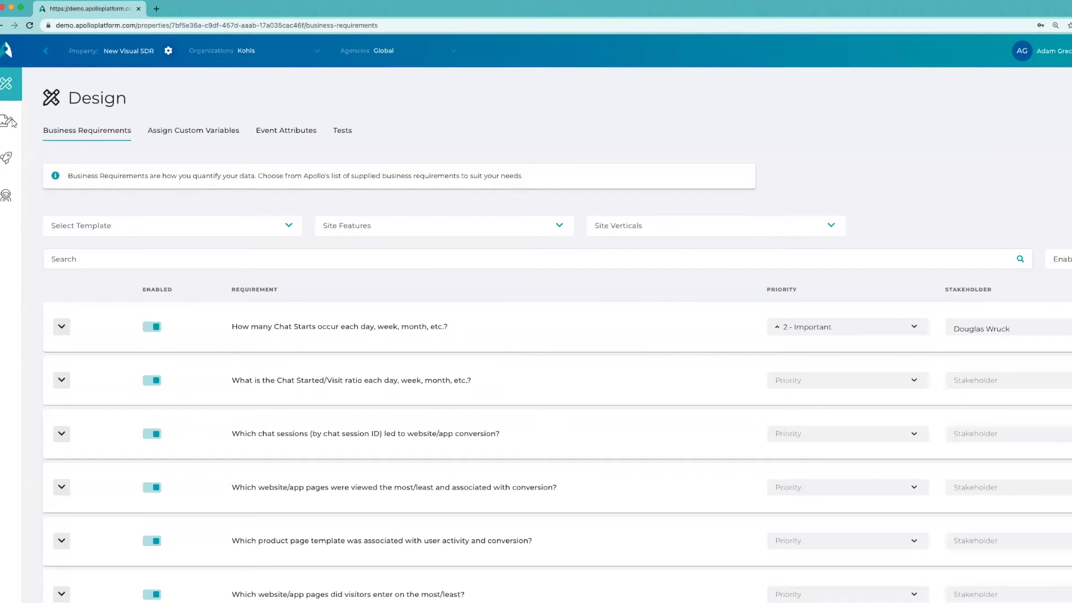
pyautogui.click(6, 122)
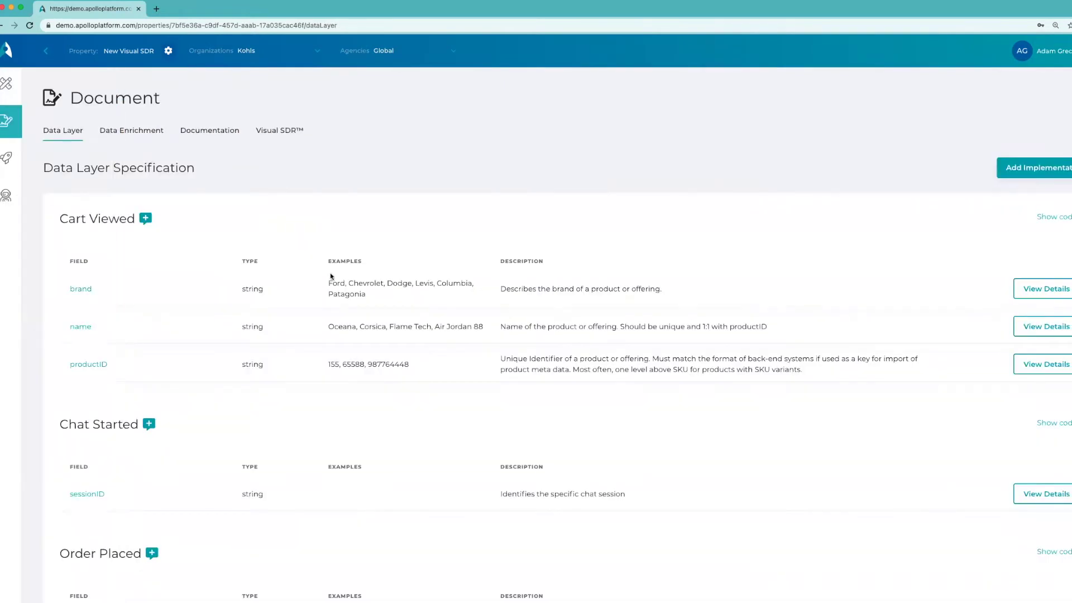
pyautogui.click(10, 158)
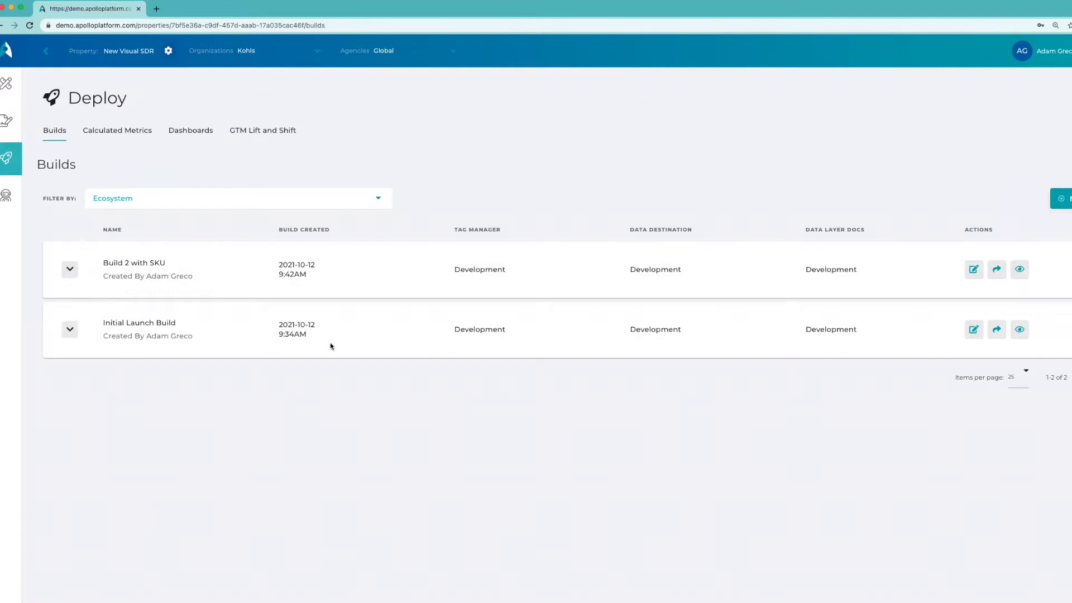
# Open the Visual SDR in the Document section and add a Variables group.
pyautogui.click(8, 122)
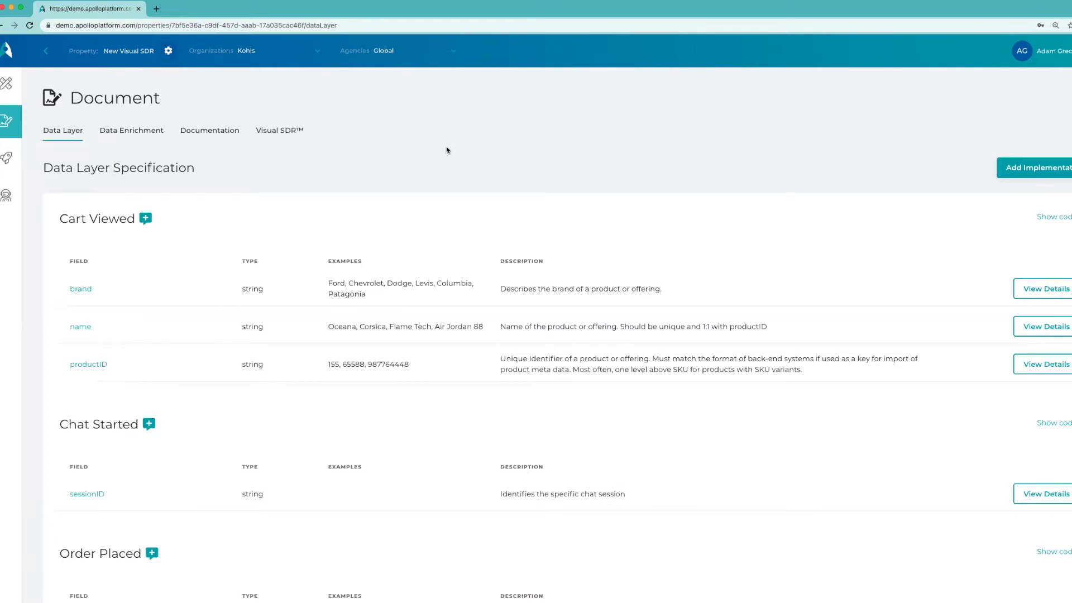
pyautogui.click(279, 132)
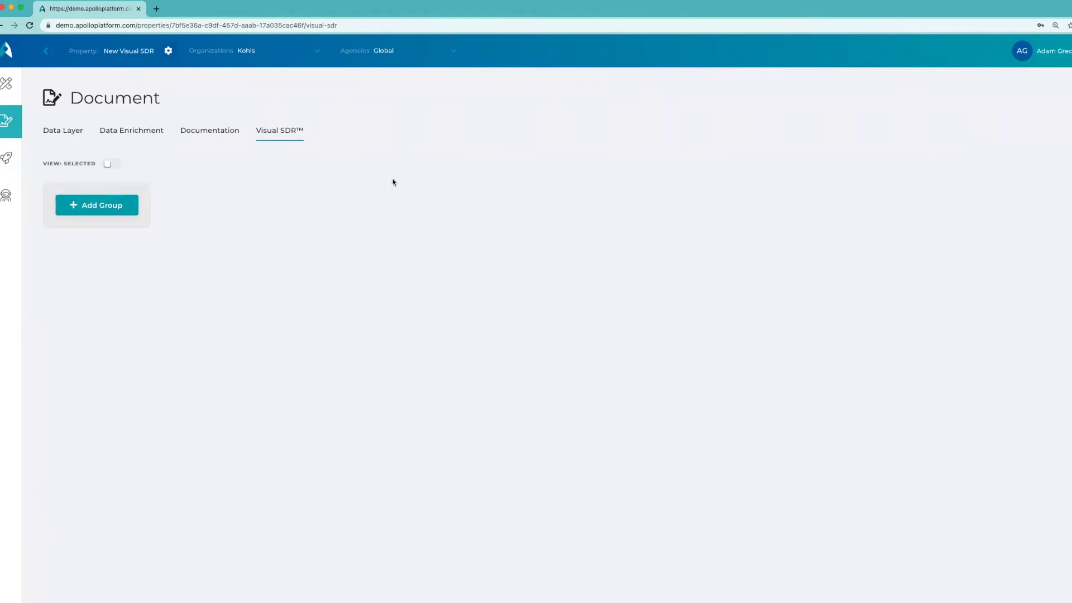
pyautogui.click(94, 206)
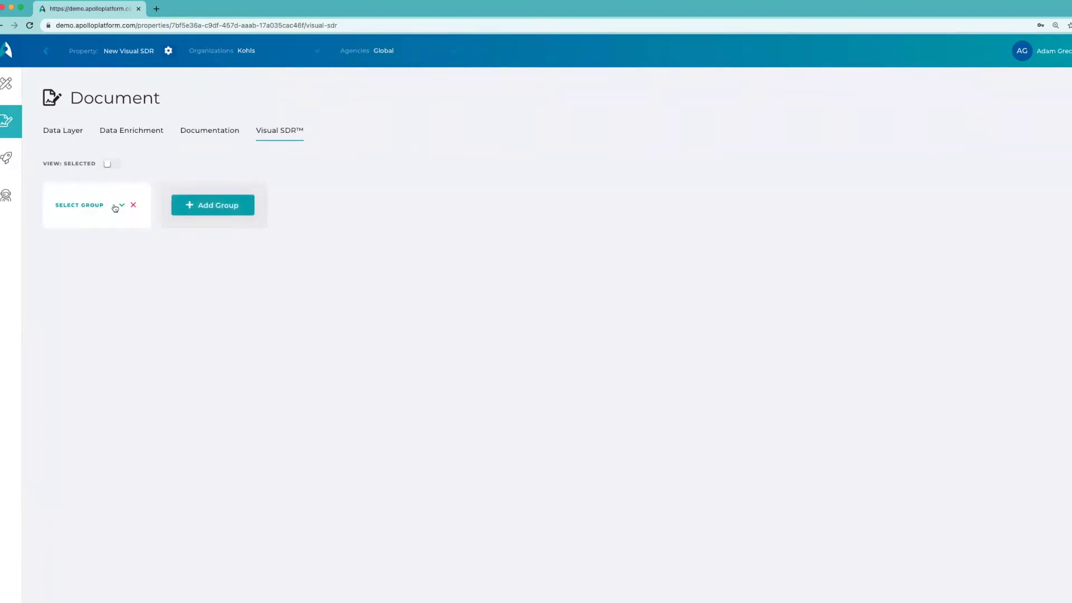
pyautogui.click(115, 208)
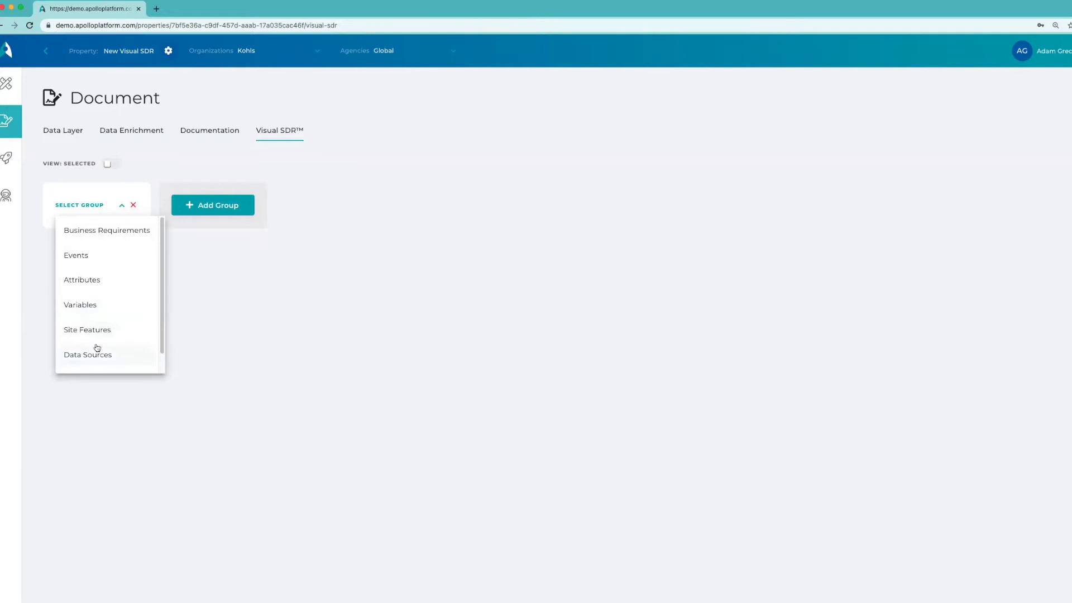
pyautogui.click(86, 306)
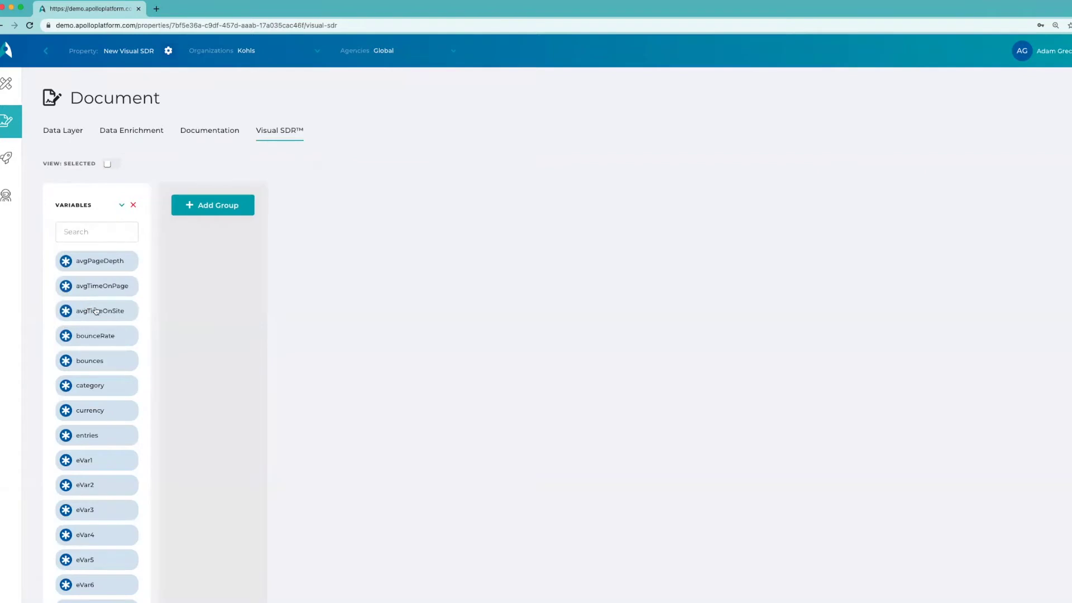
# Select eVar7 in the Variables group.
pyautogui.scroll(-2, 104, 314)
pyautogui.scroll(-5, 103, 314)
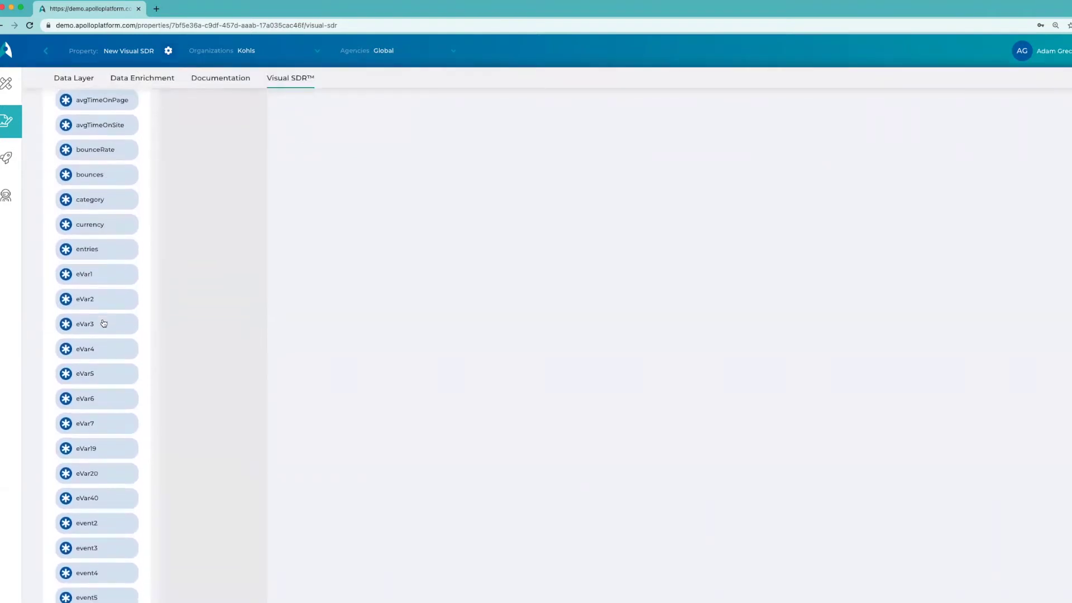
pyautogui.scroll(-2, 103, 322)
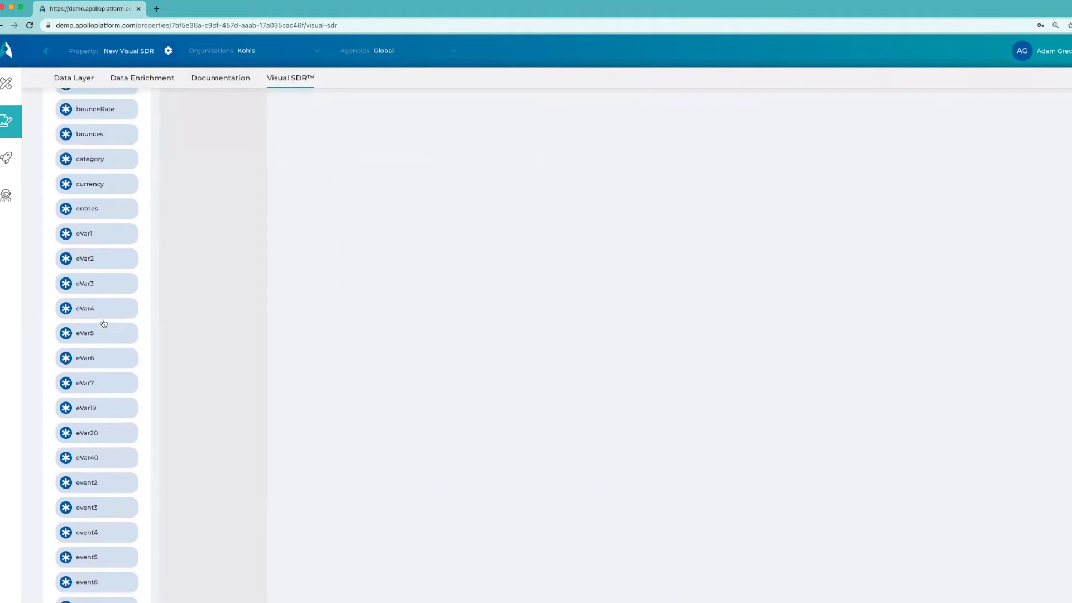
pyautogui.click(94, 384)
# Add an Attributes group beside the Variables group and trace the attribute connected to eVar7.
pyautogui.scroll(5, 269, 321)
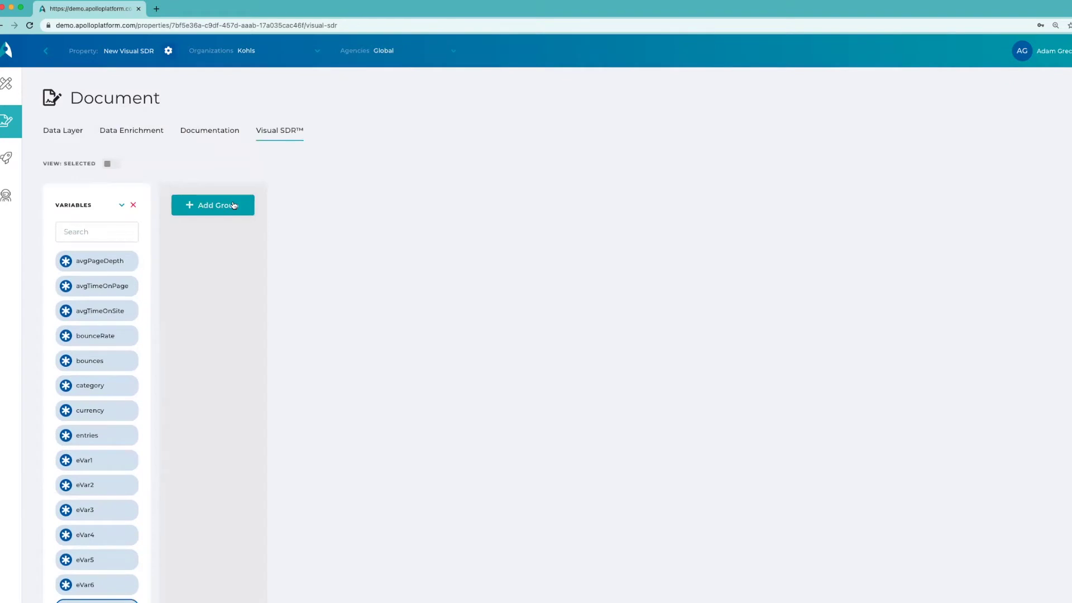
pyautogui.click(233, 205)
pyautogui.click(239, 207)
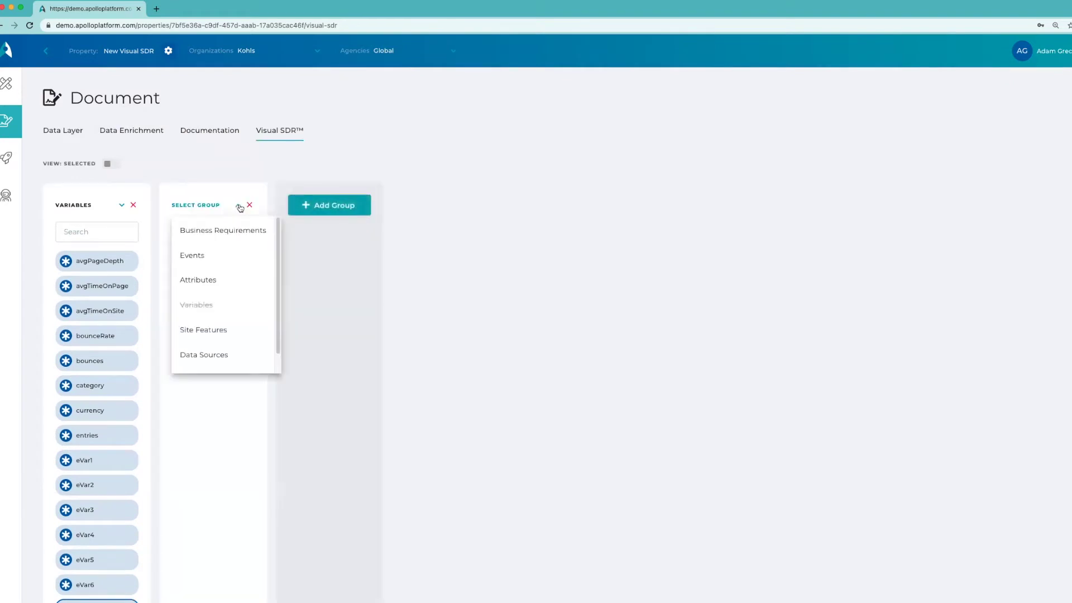
pyautogui.click(211, 280)
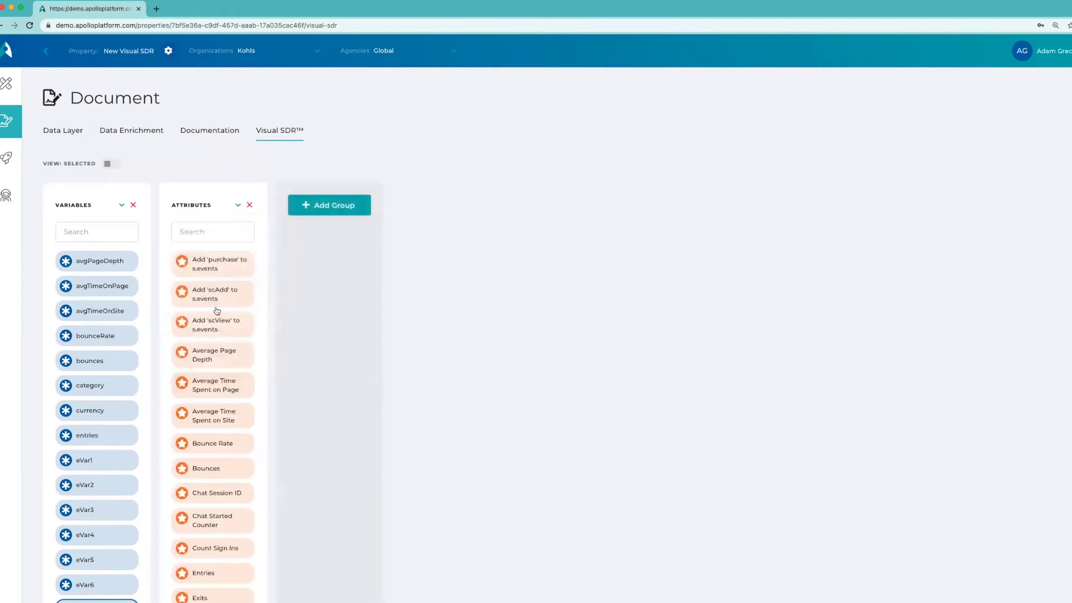
pyautogui.scroll(-1, 226, 333)
pyautogui.scroll(-6, 226, 333)
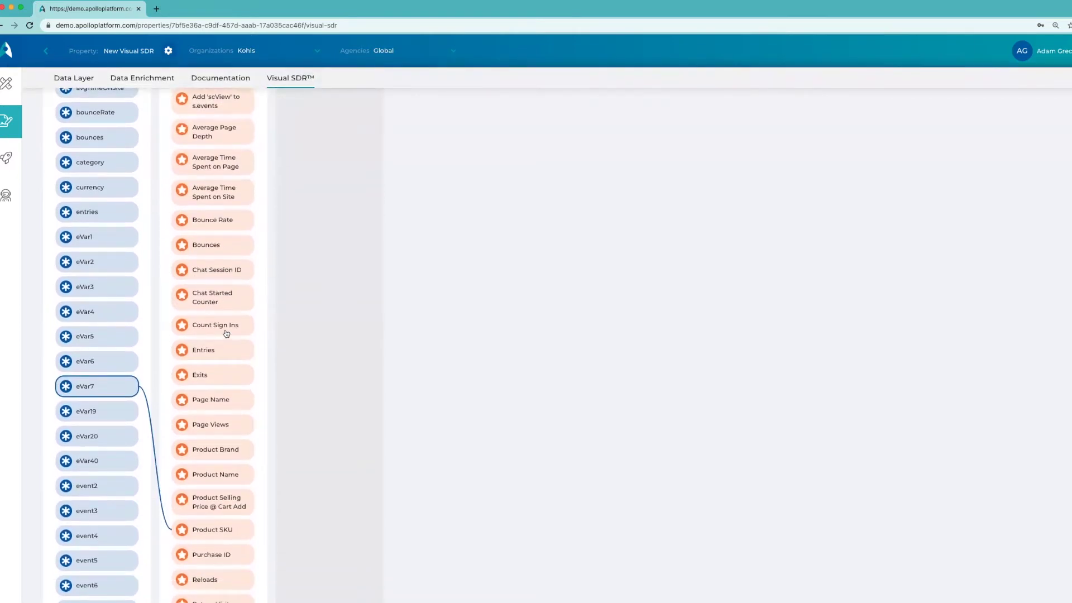
pyautogui.scroll(-2, 226, 334)
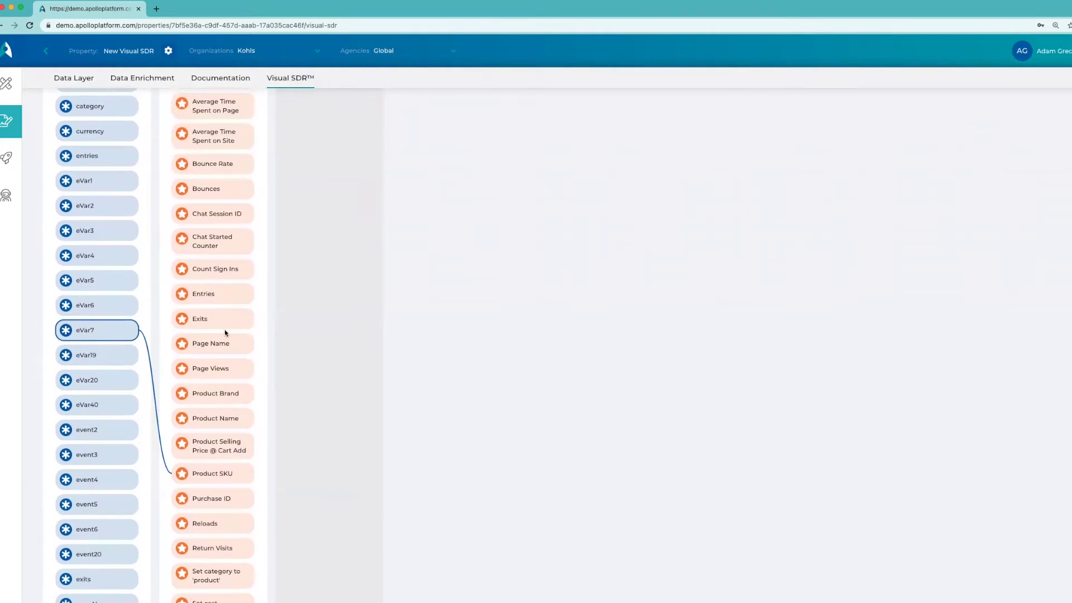
pyautogui.scroll(-1, 225, 329)
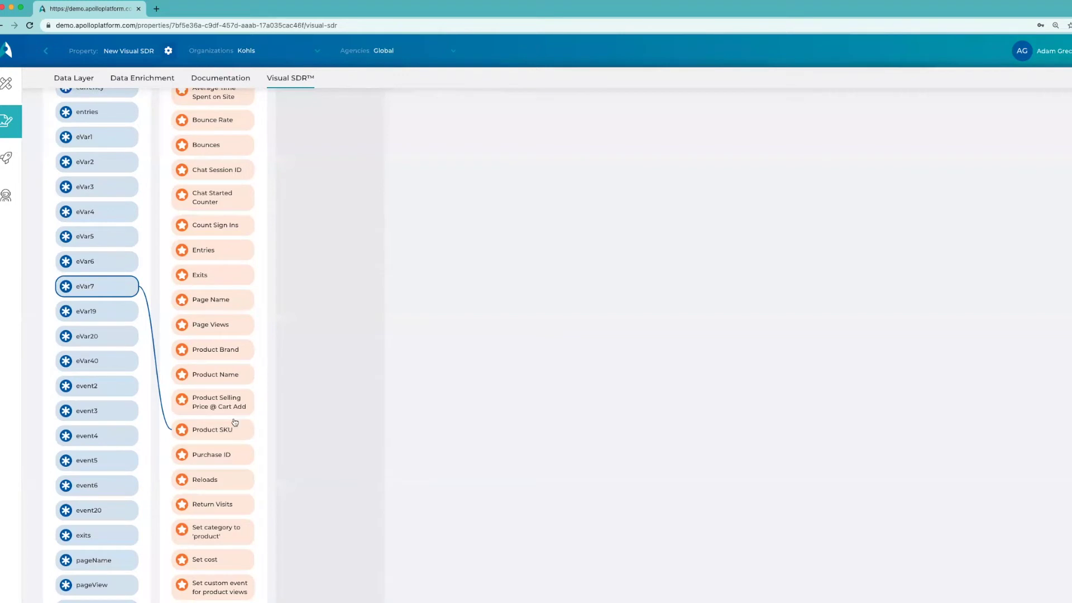
# Add a Business Requirements group as the third column and follow the links from the Product SKU attribute.
pyautogui.scroll(6, 233, 419)
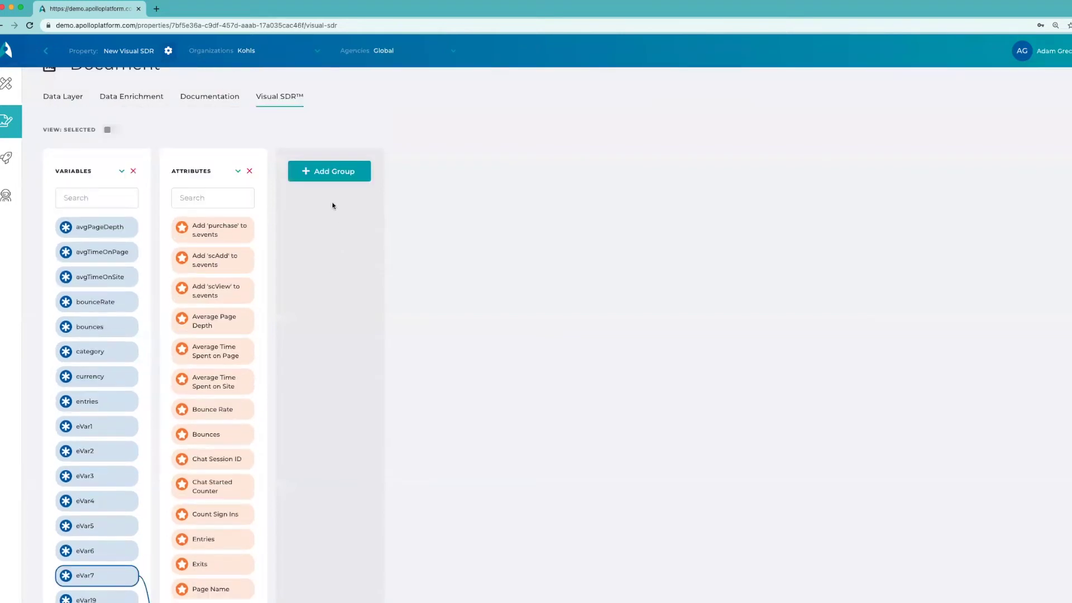
pyautogui.click(332, 173)
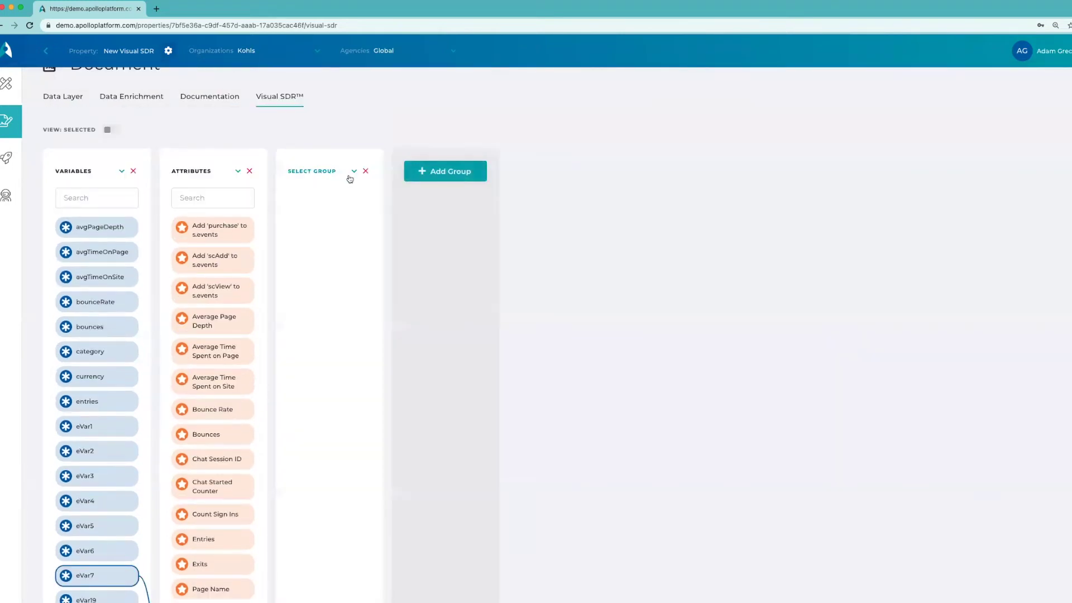
pyautogui.click(352, 172)
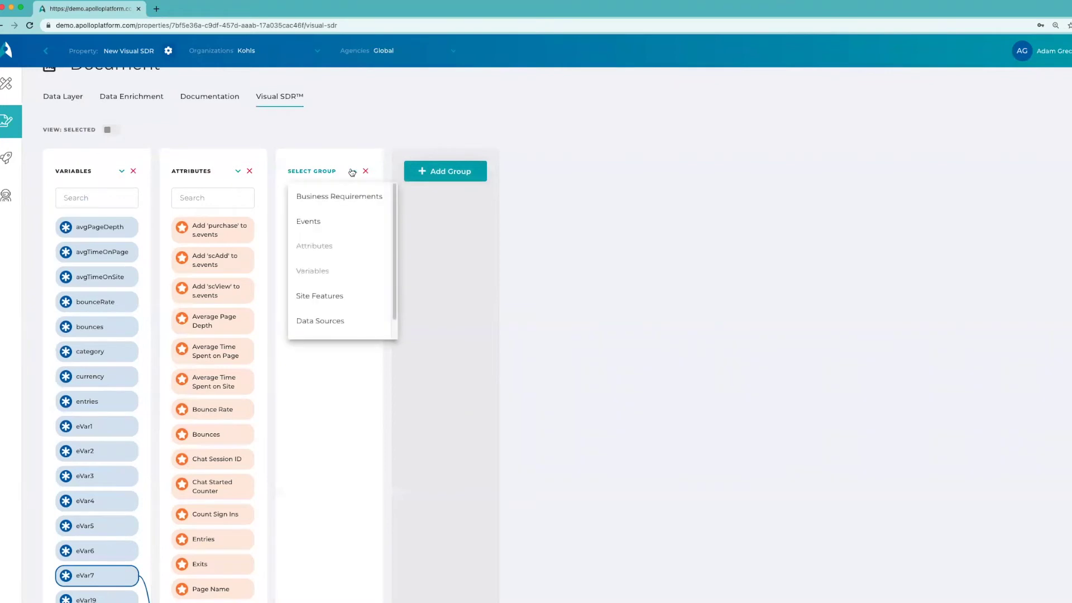
pyautogui.click(337, 200)
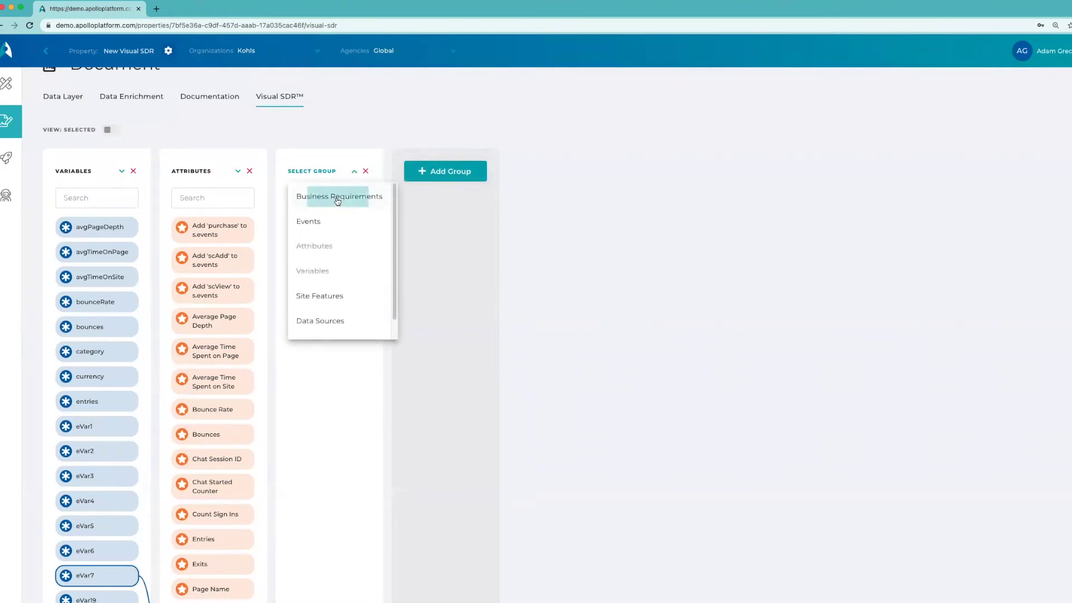
pyautogui.scroll(-7, 342, 394)
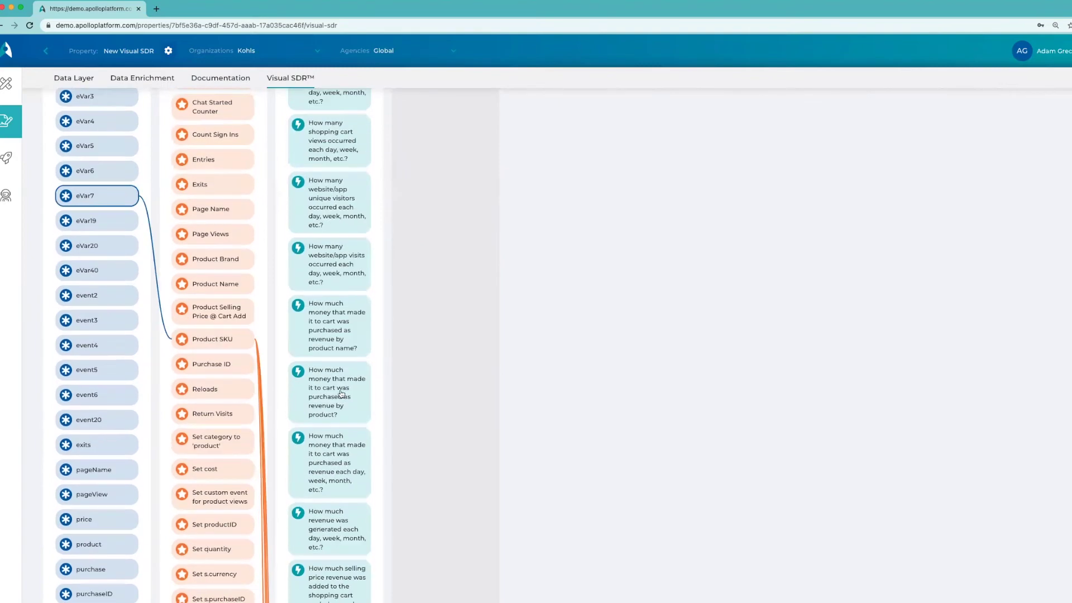
pyautogui.scroll(-1, 342, 394)
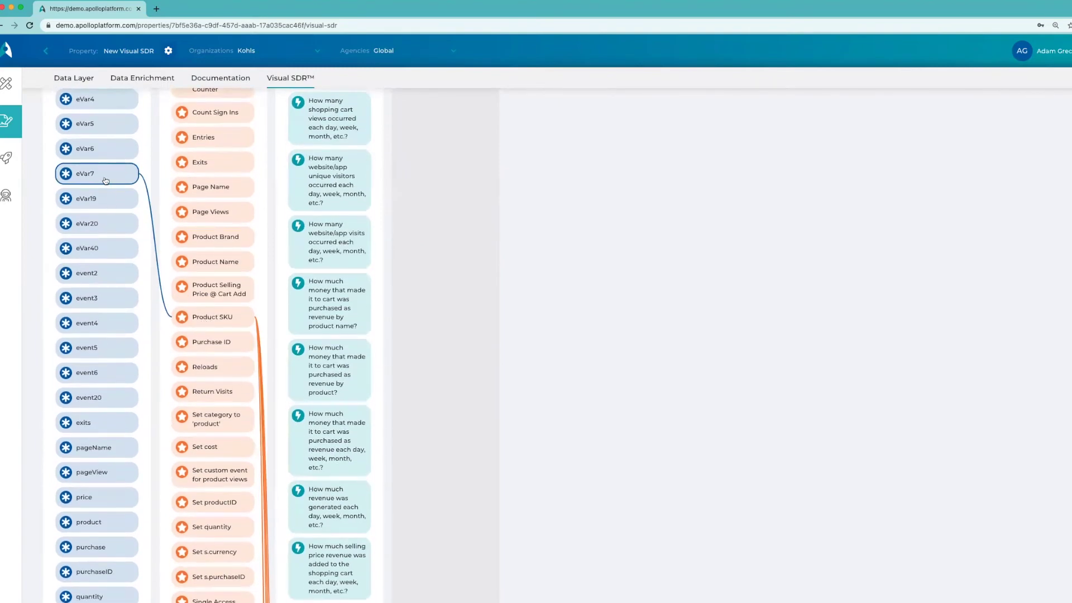
pyautogui.scroll(-5, 353, 344)
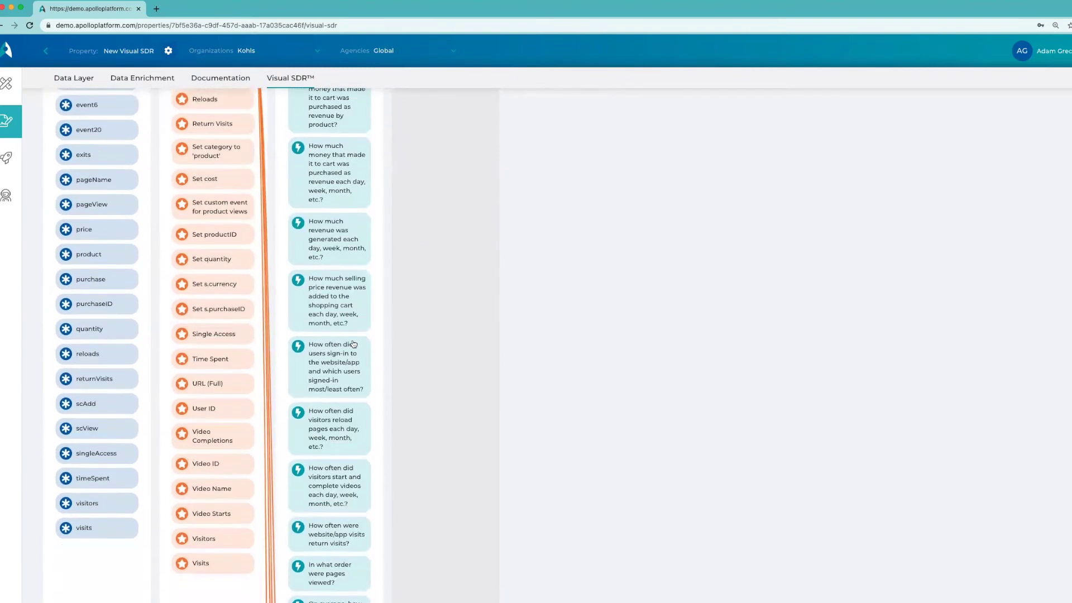
# Limit the view to items connected to eVar7 and add an Events group as the fourth column.
pyautogui.scroll(10, 352, 344)
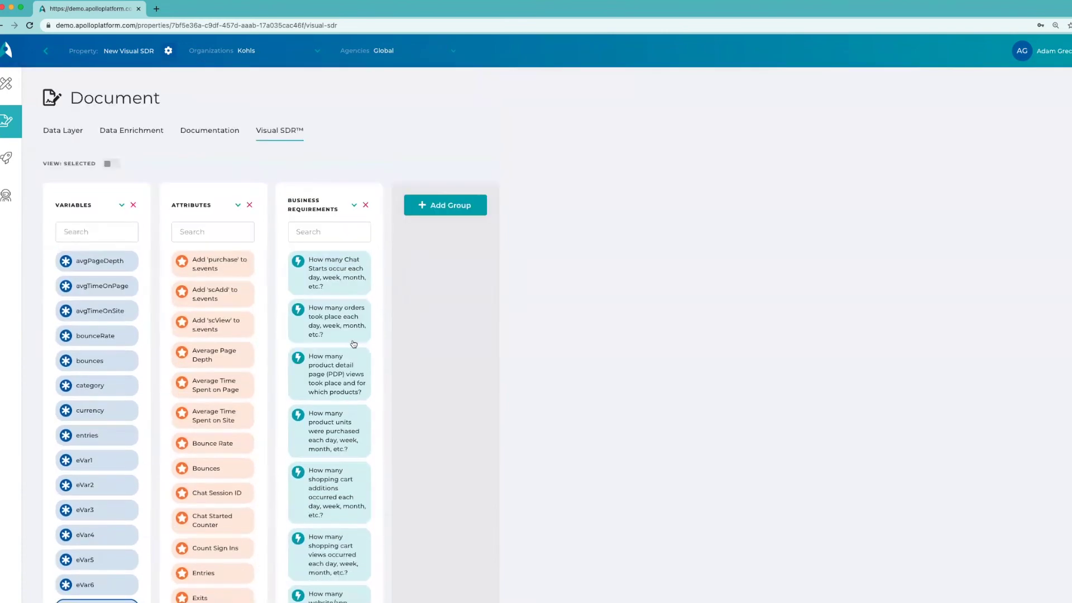
pyautogui.click(107, 164)
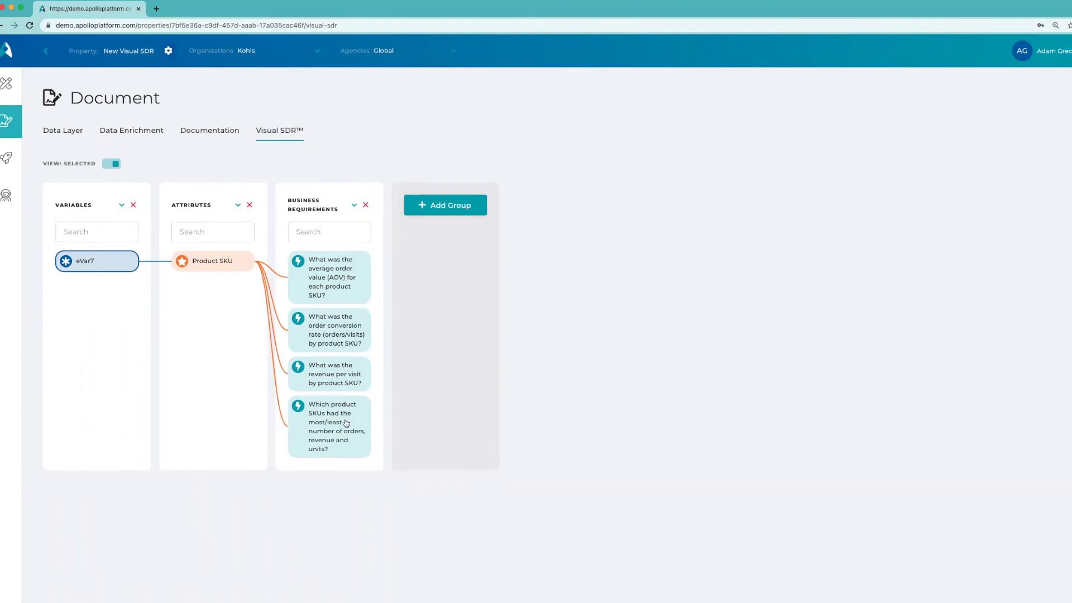
pyautogui.click(460, 206)
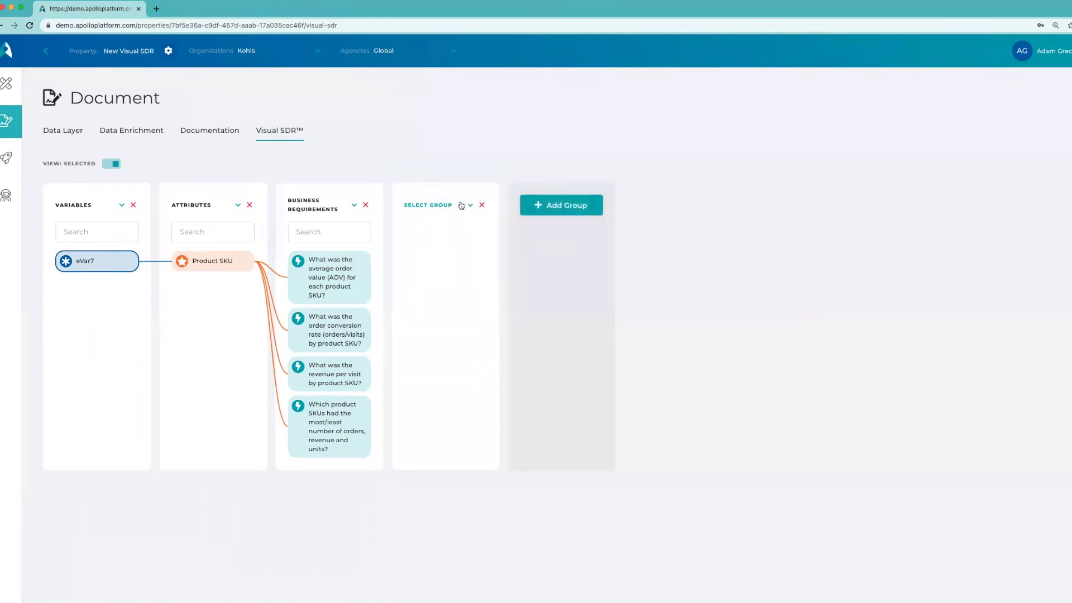
pyautogui.click(472, 206)
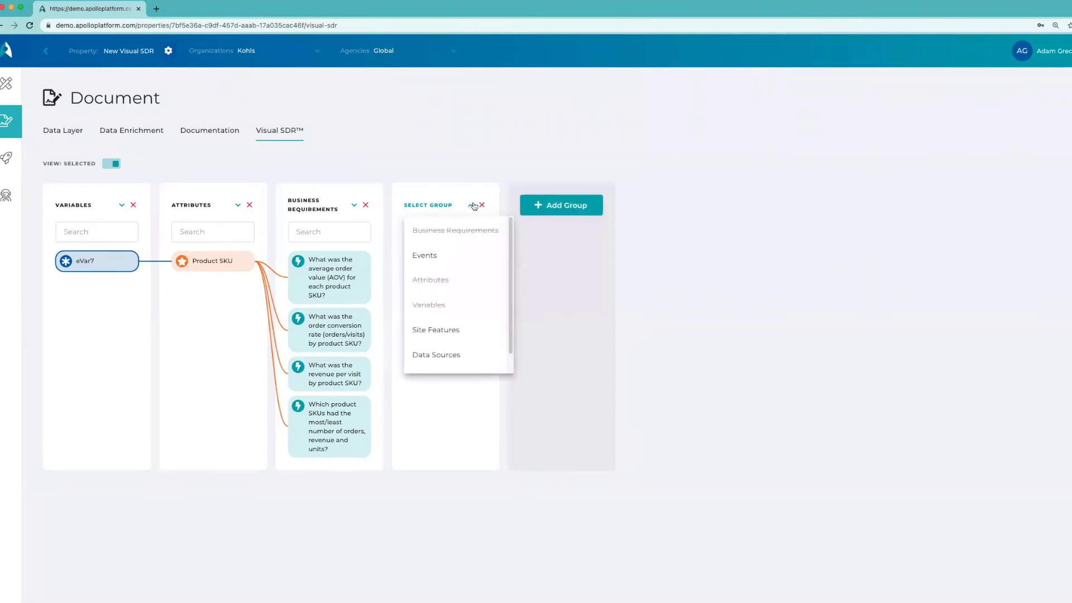
pyautogui.click(438, 258)
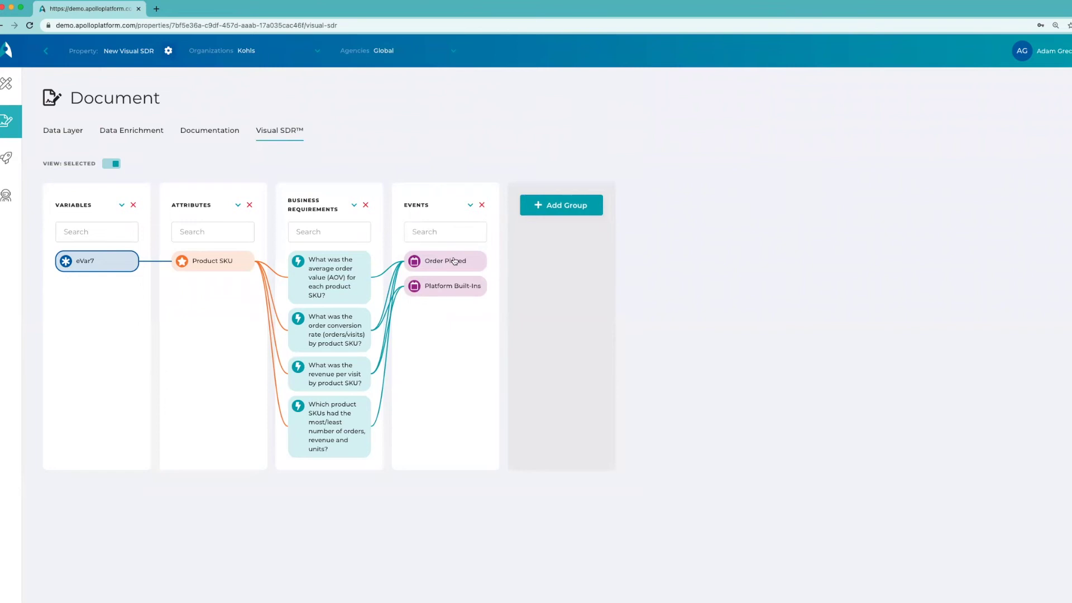
# Add a Data Sources group as the fifth column and look through its linked entries.
pyautogui.click(552, 209)
pyautogui.click(574, 210)
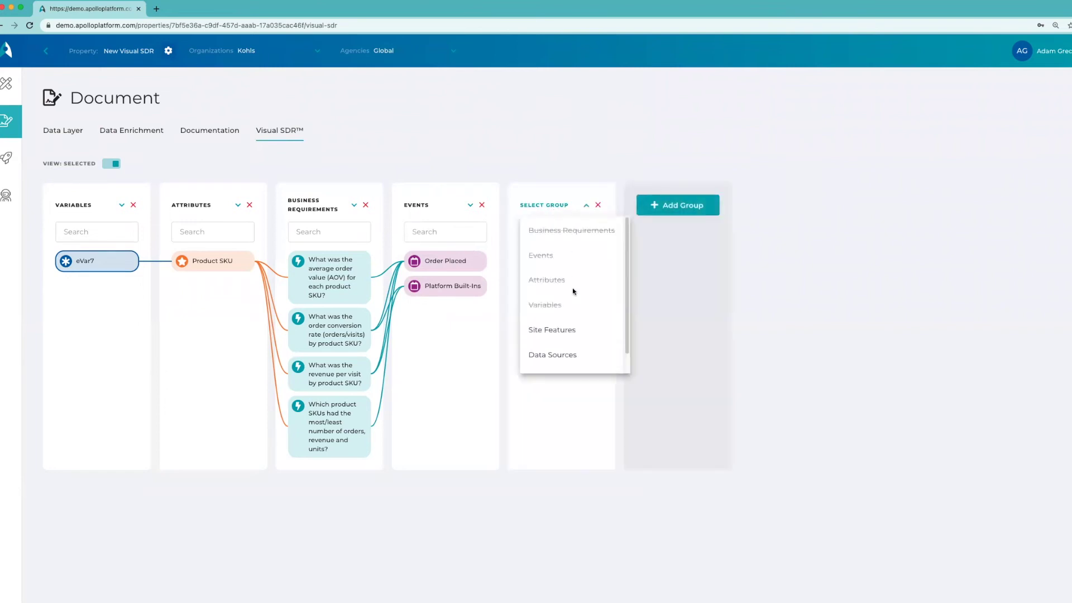
pyautogui.click(565, 356)
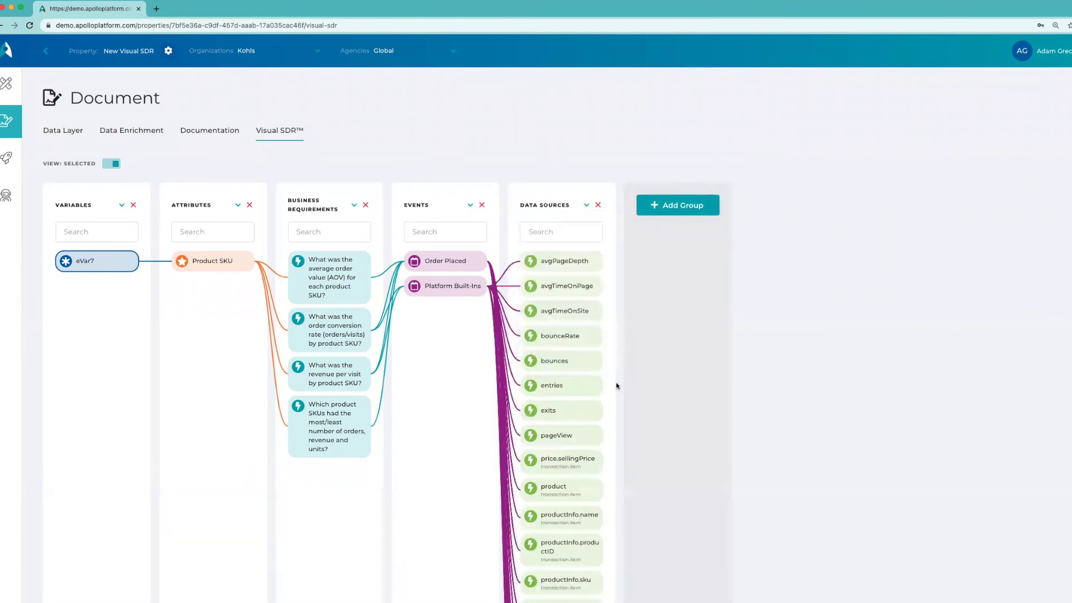
pyautogui.scroll(-5, 590, 390)
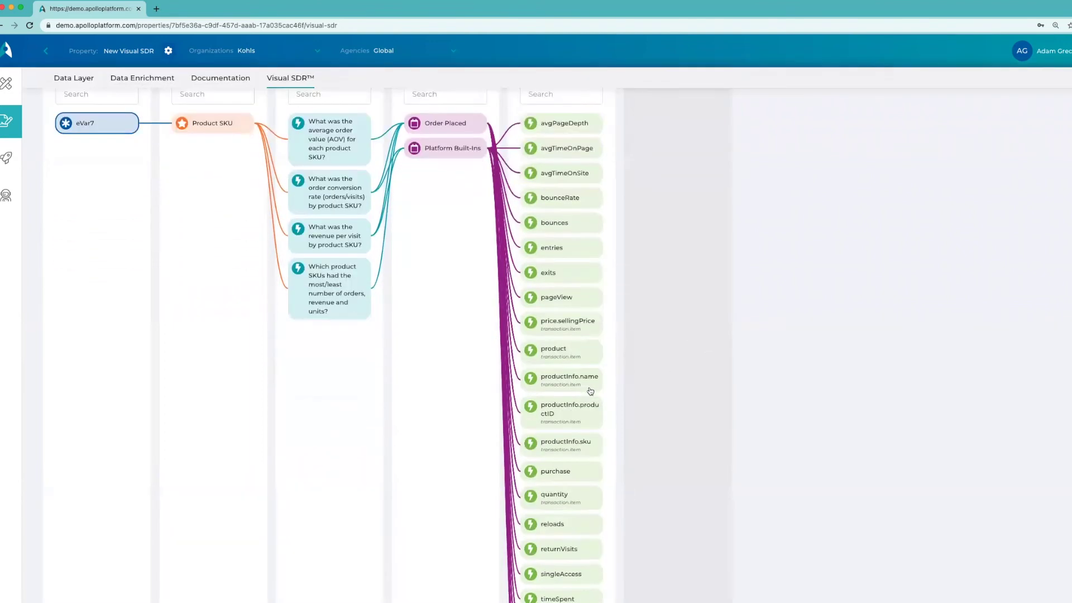
pyautogui.scroll(5, 590, 391)
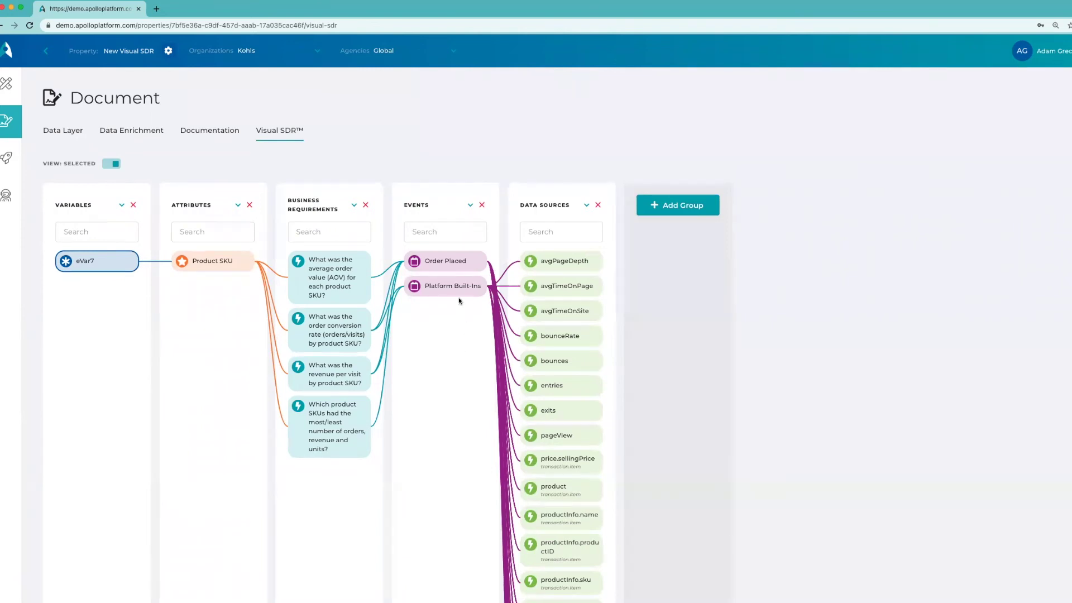
# Select the Order Placed event and limit the view to the items connected to it.
pyautogui.click(446, 264)
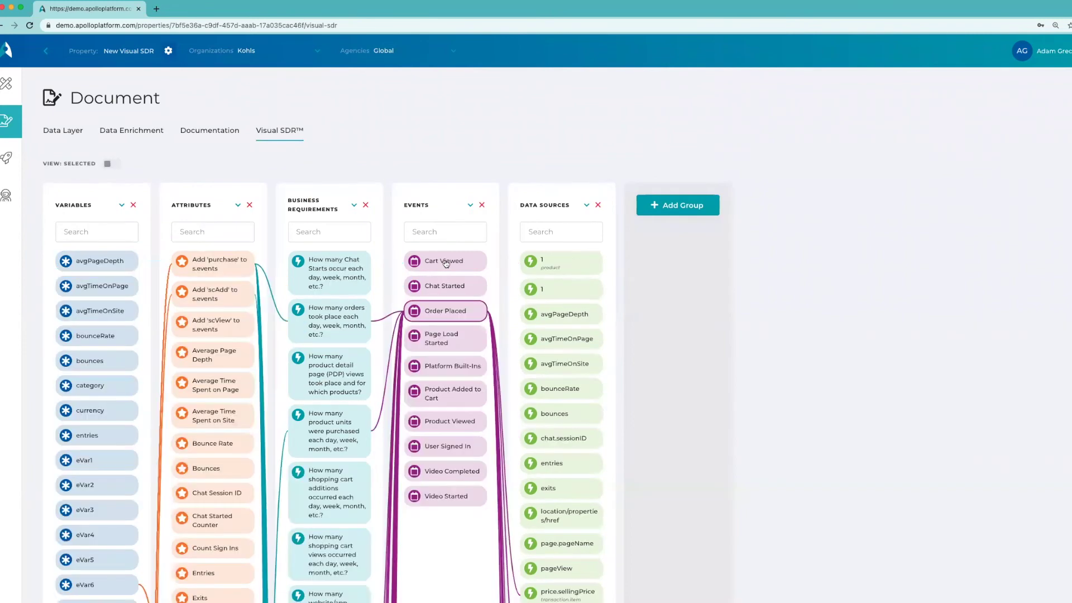
pyautogui.click(105, 166)
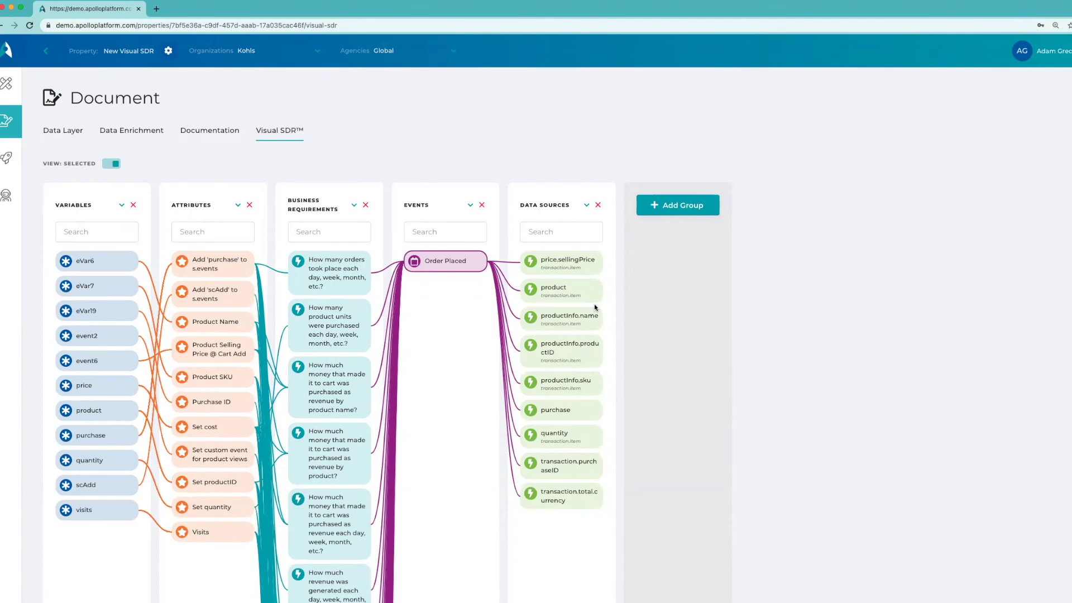
# Select the business requirement "How many orders took place each day, week, month, etc.?" and limit the view to the items connected to it.
pyautogui.scroll(-3, 319, 284)
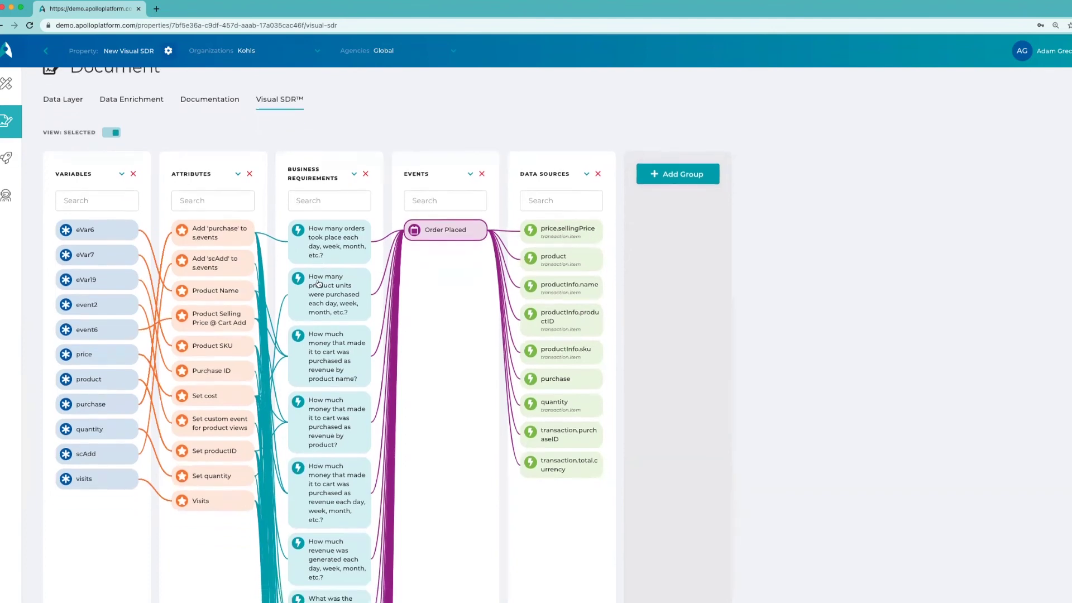
pyautogui.scroll(-20, 319, 283)
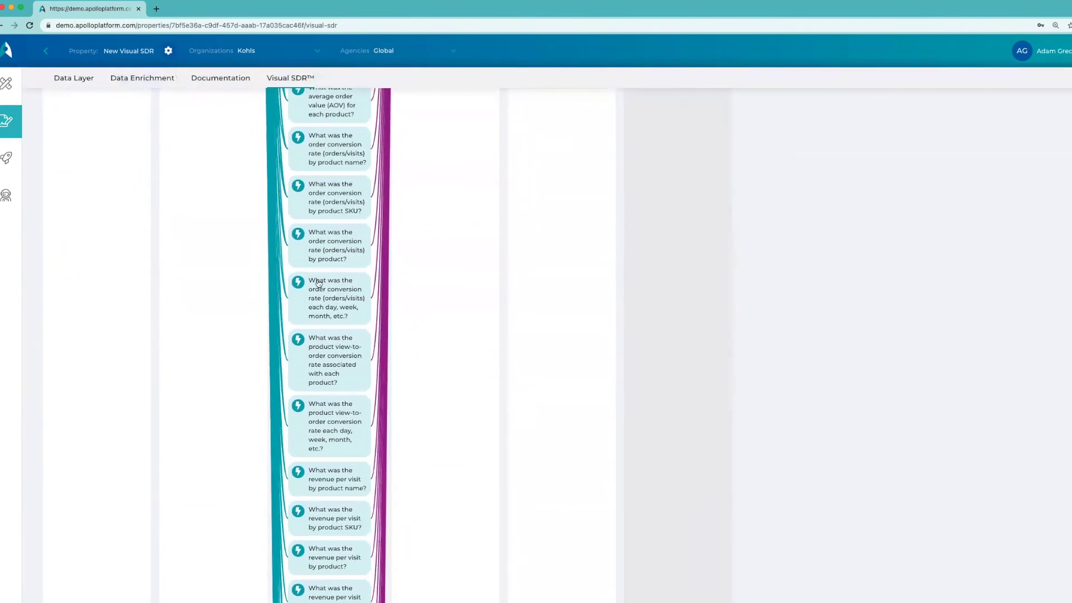
pyautogui.scroll(-10, 319, 284)
pyautogui.scroll(20, 320, 283)
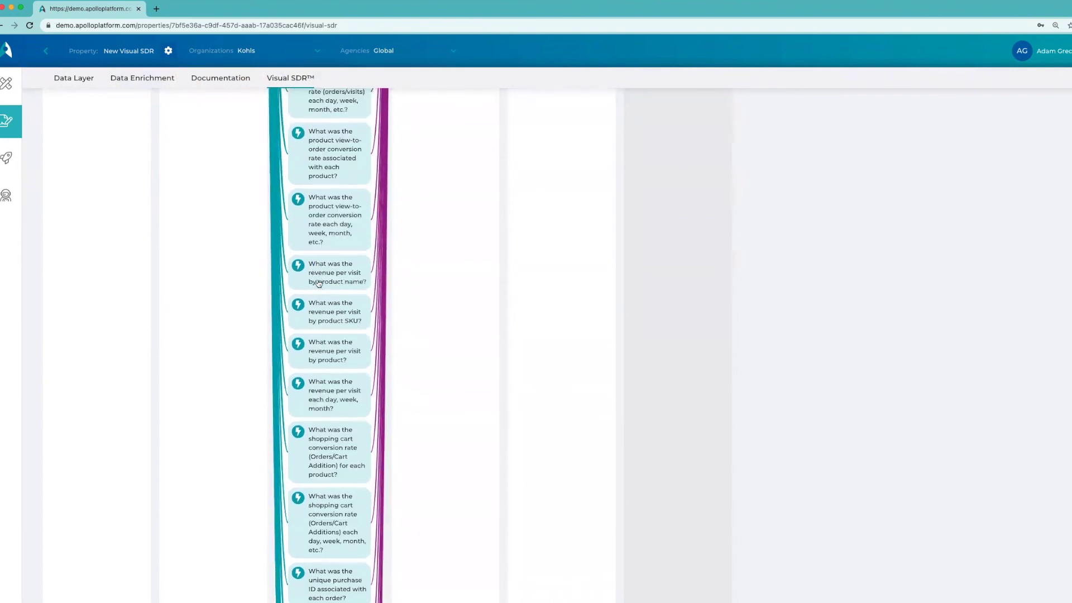
pyautogui.scroll(8, 319, 284)
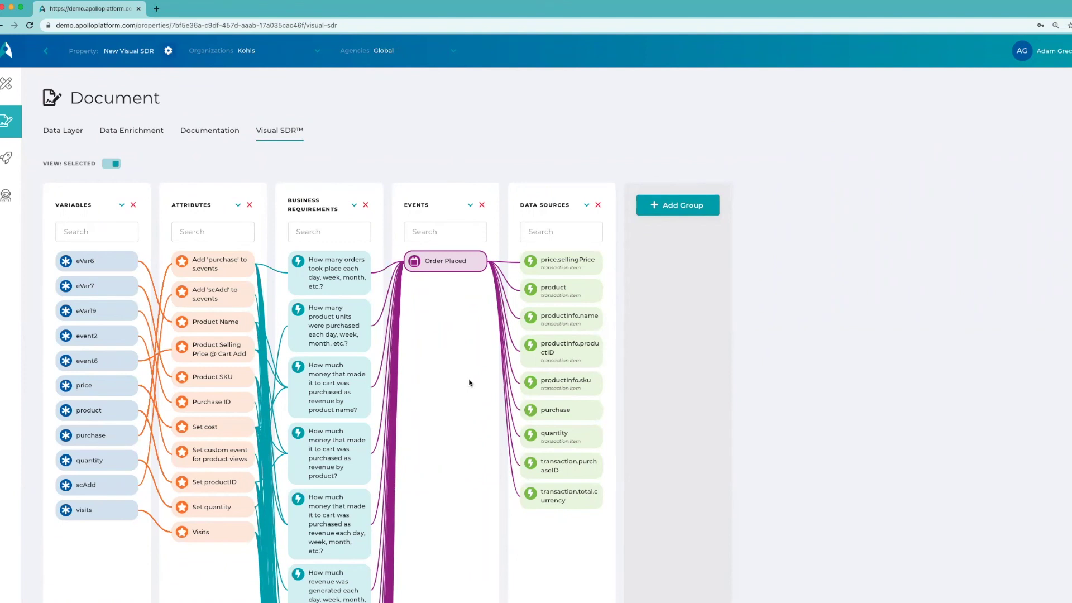
pyautogui.click(322, 264)
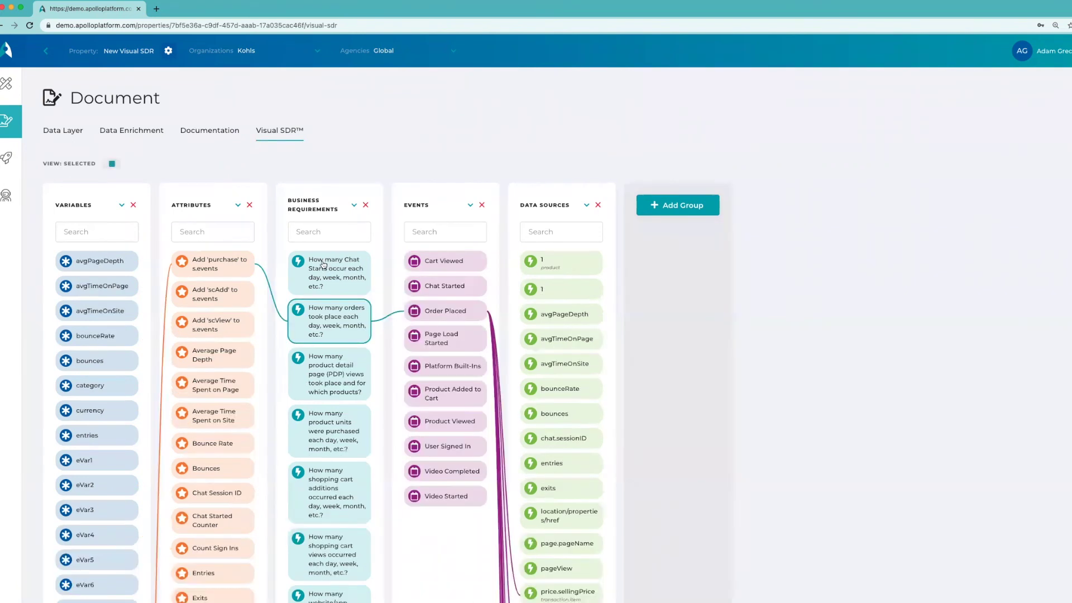
pyautogui.click(110, 165)
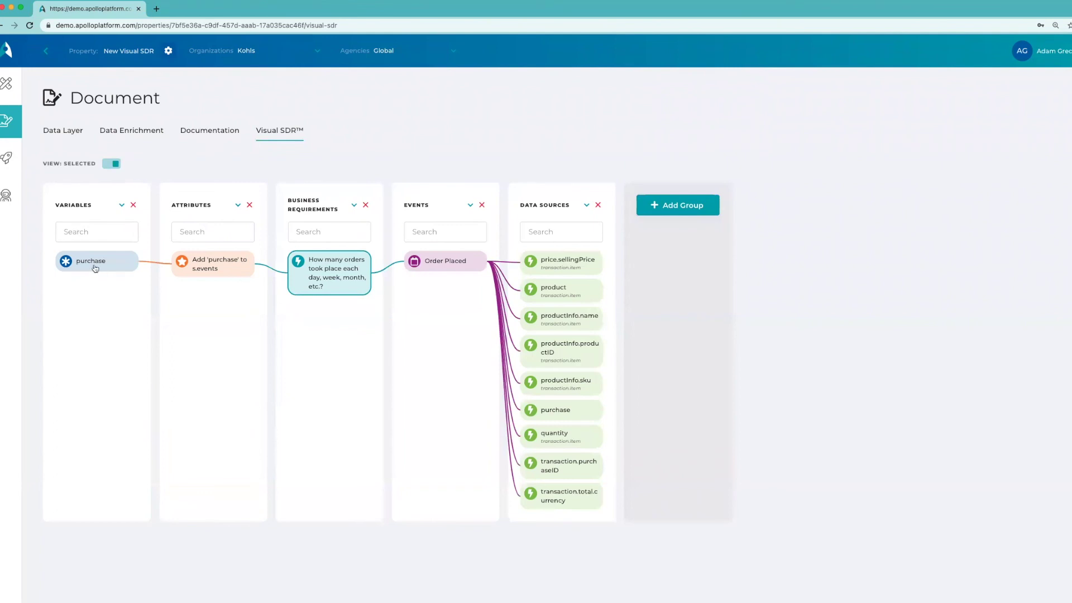